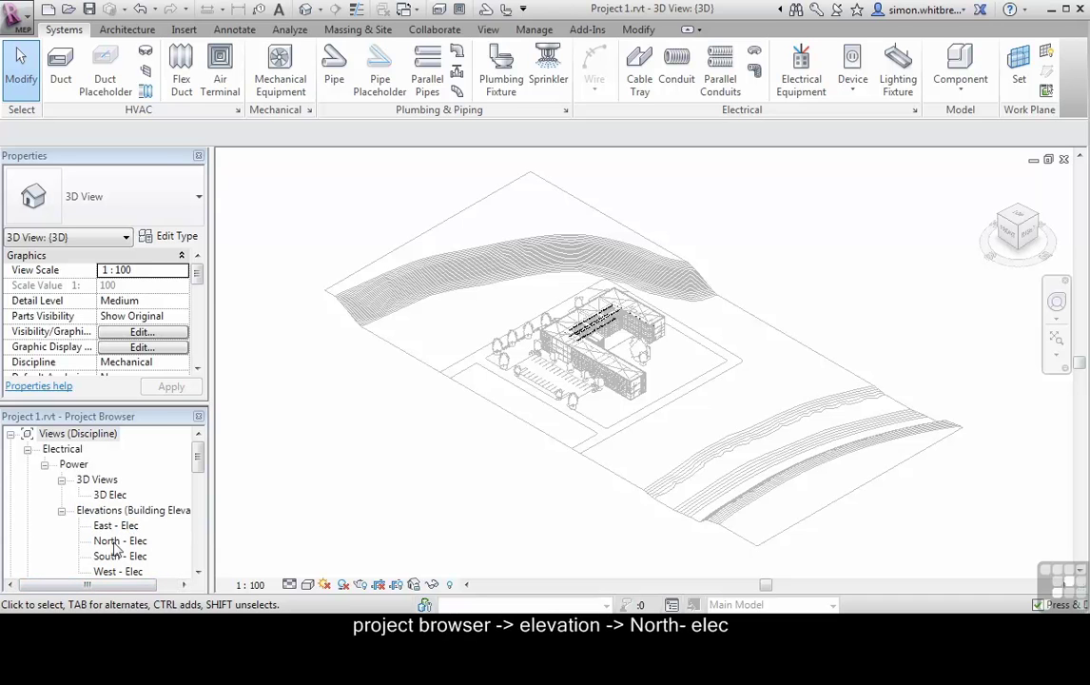
Open the North - Elec elevation and zoom in on the linked level heads.
click(115, 540)
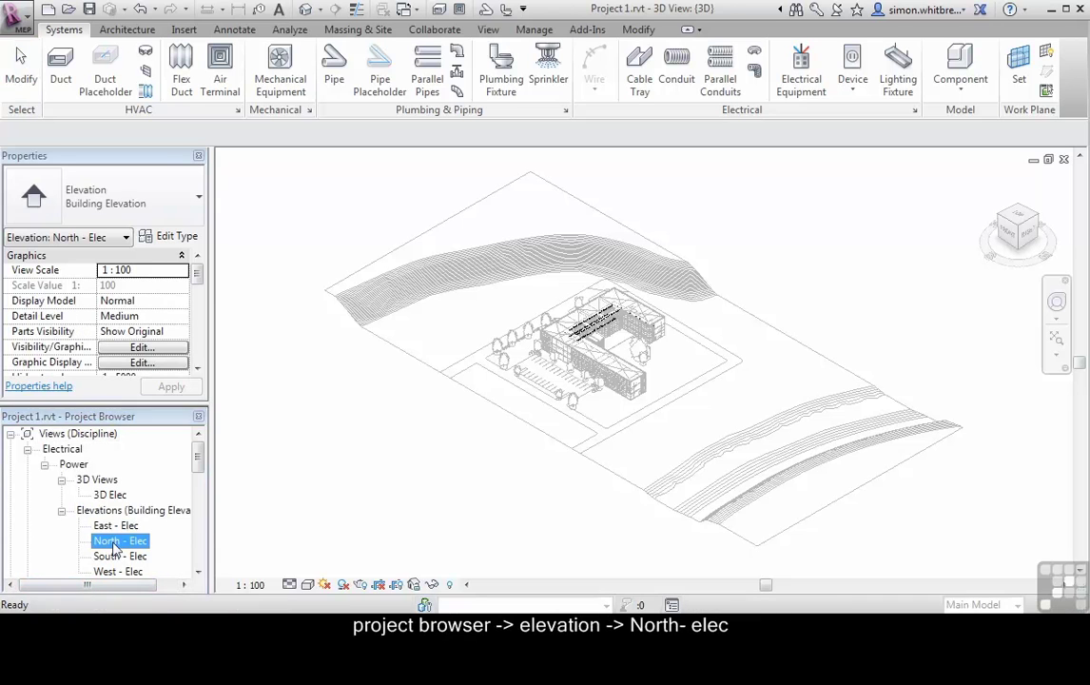
double_click(115, 542)
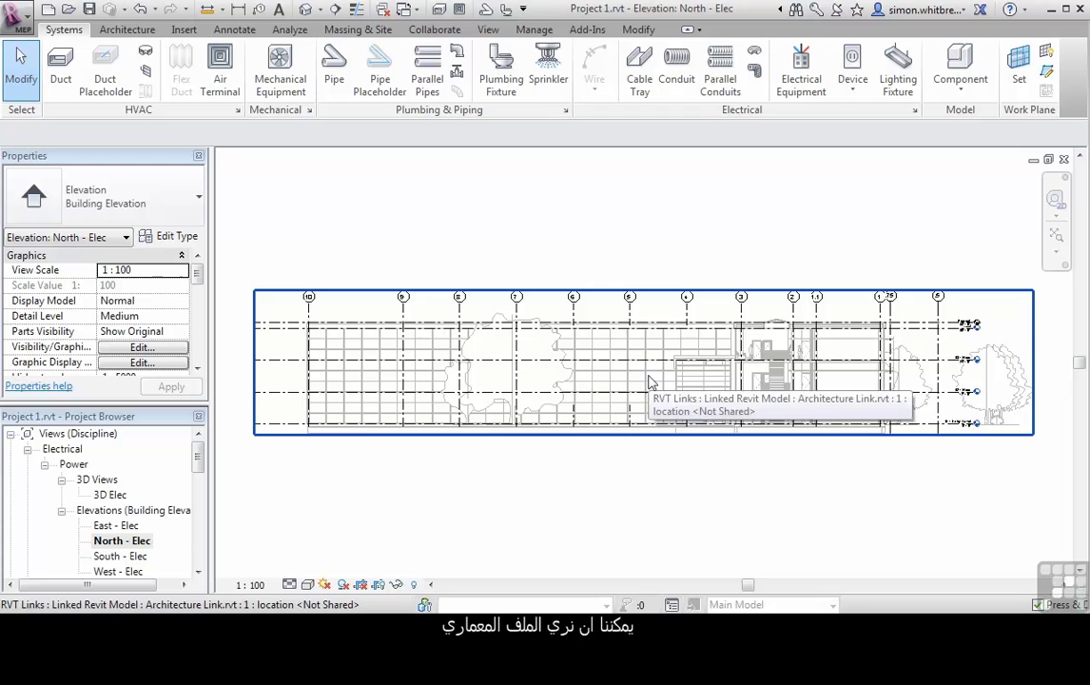
middle_drag(917, 375, 609, 384)
scroll(709, 380, up, 5)
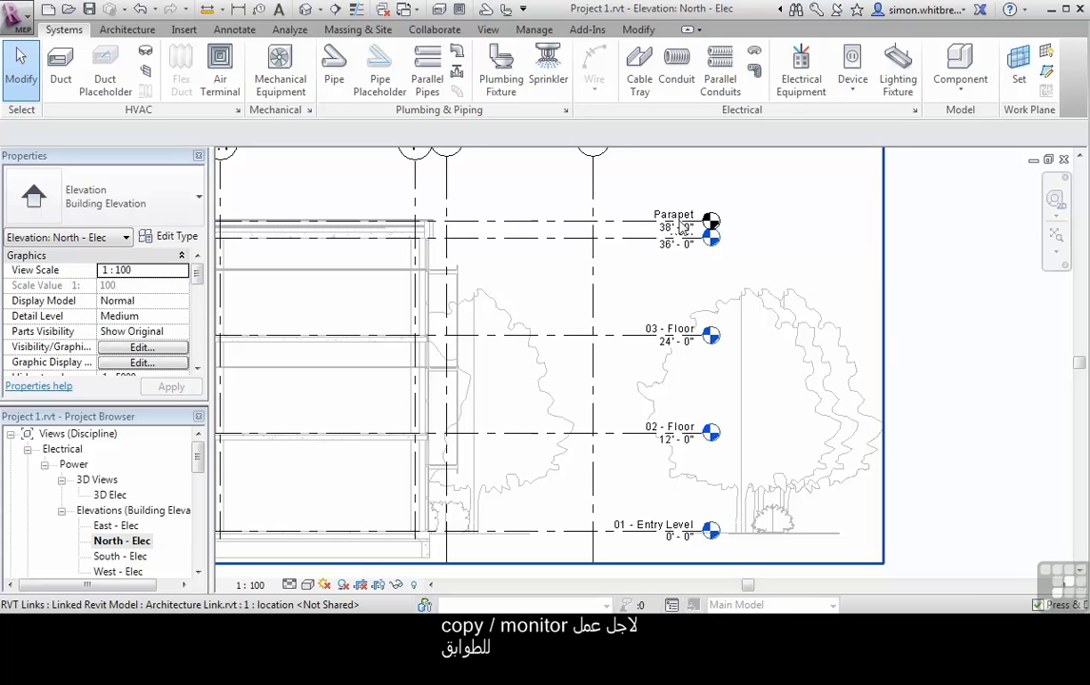
Start Copy/Monitor in Select Link mode and pick the linked Architecture Link.rvt model.
click(434, 30)
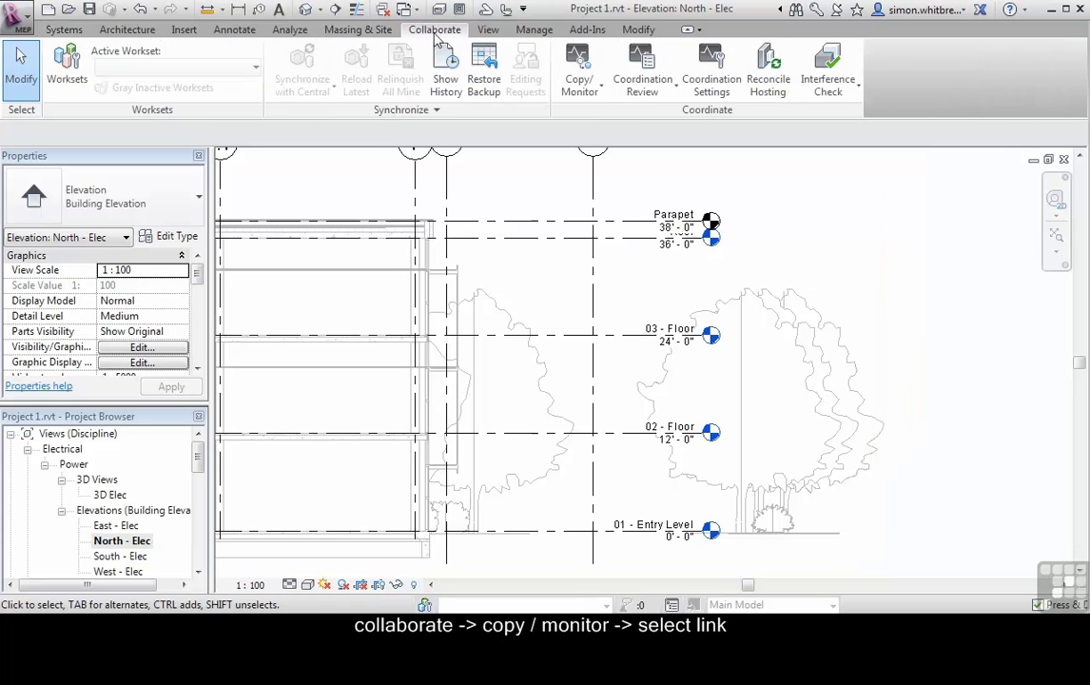
click(582, 82)
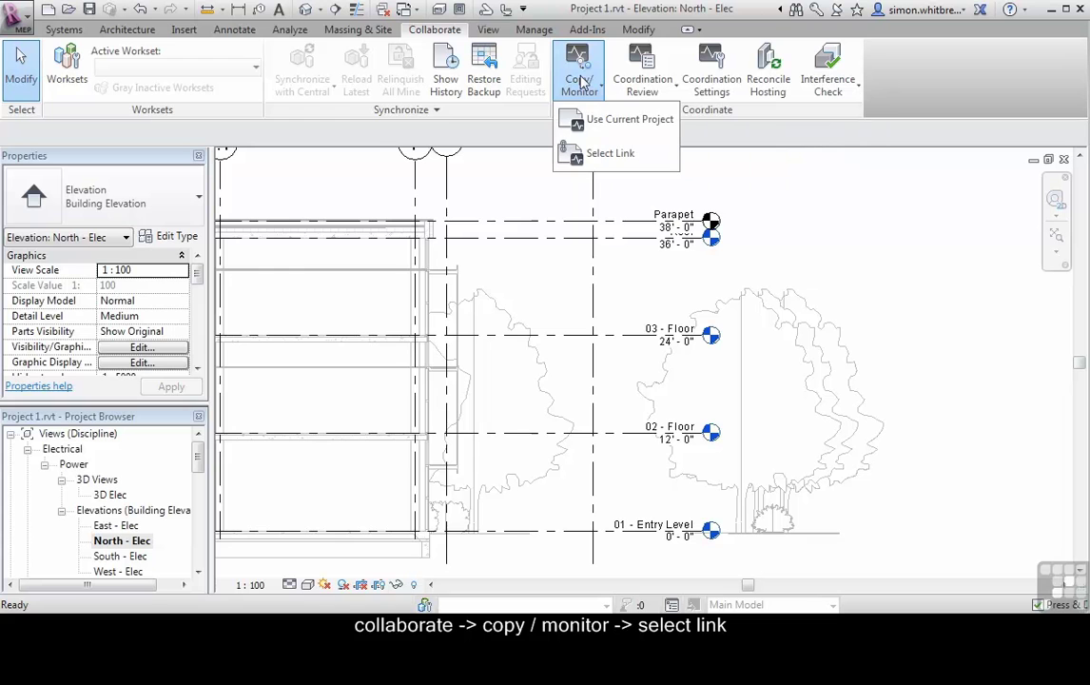
click(610, 157)
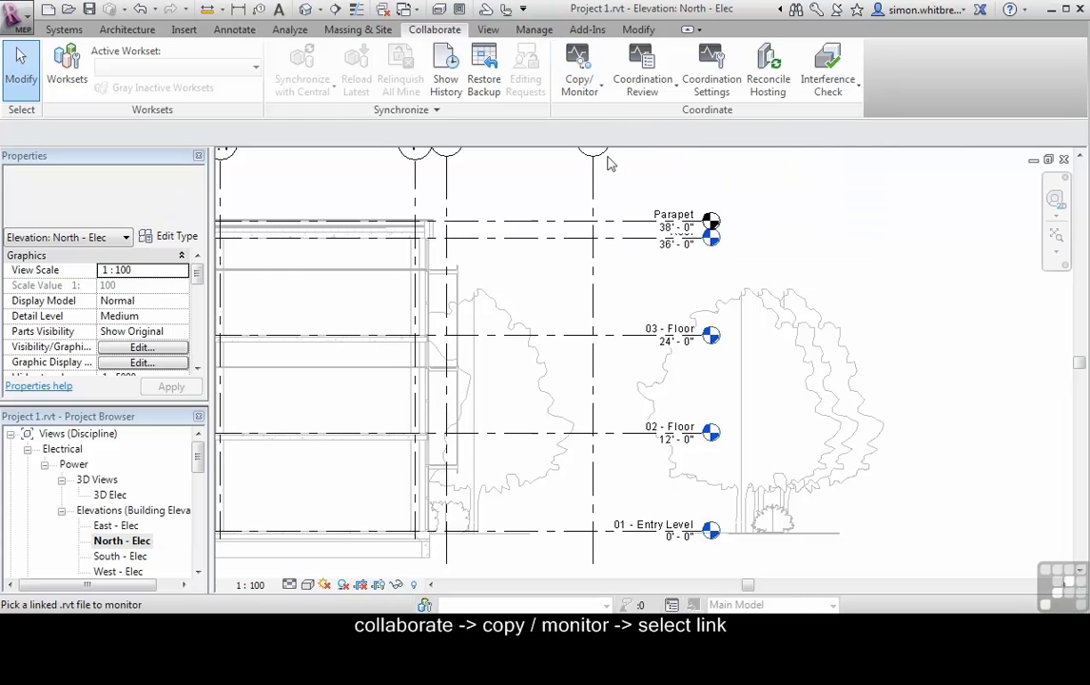
click(715, 316)
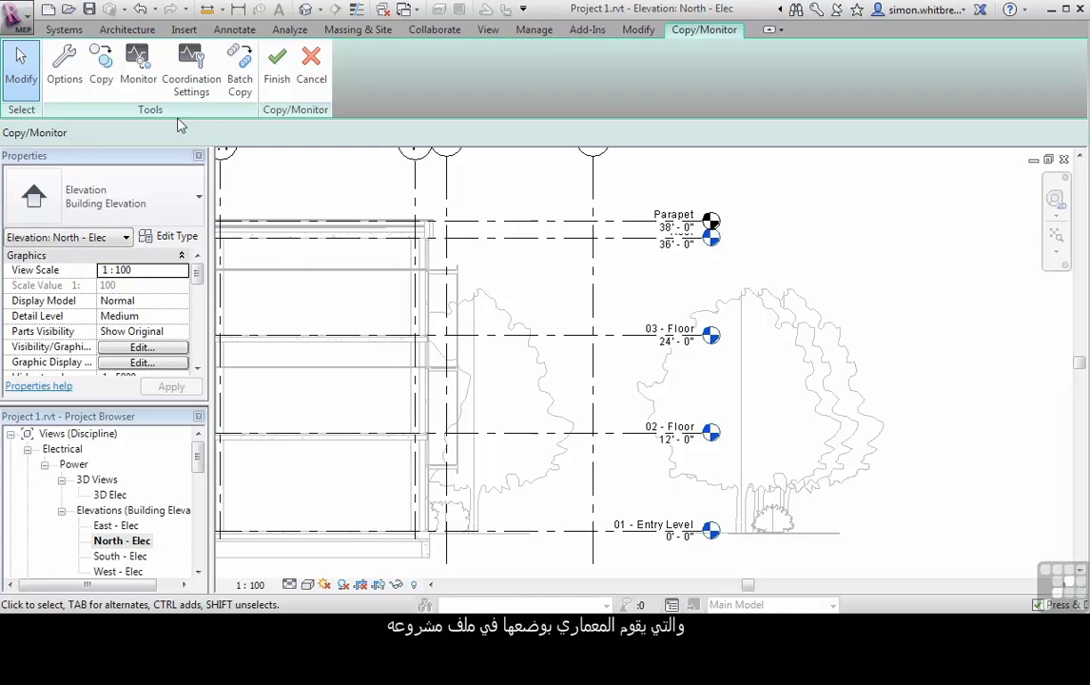
Copy the 01 - Entry Level, 02 - Floor, 03 - Floor and Roof levels, then finish.
click(104, 97)
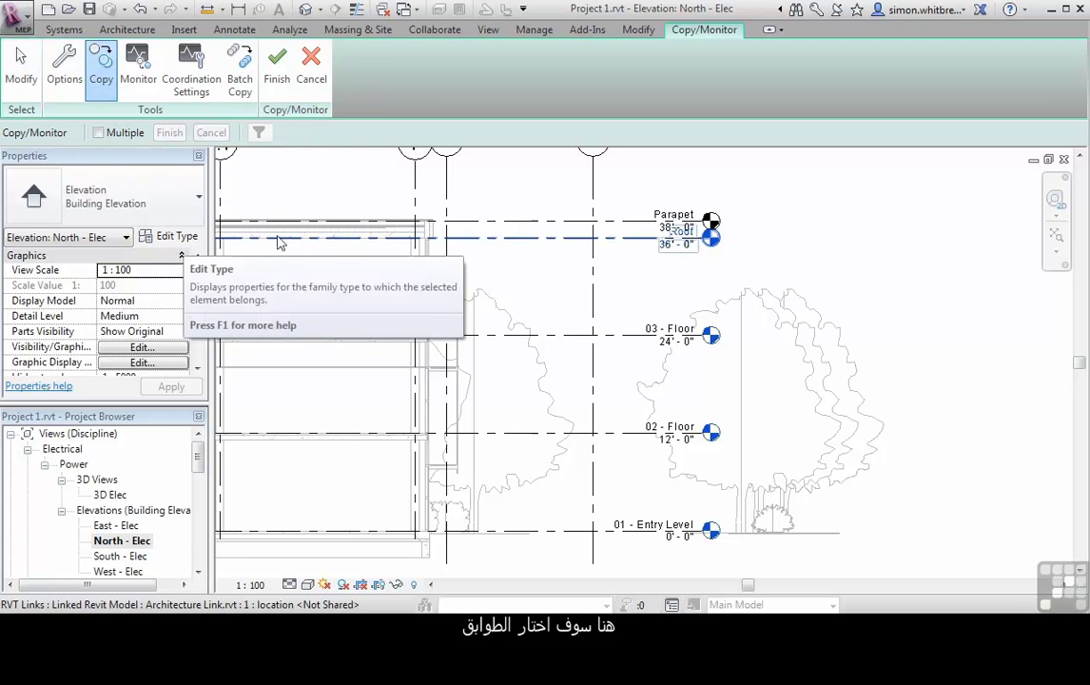
click(574, 533)
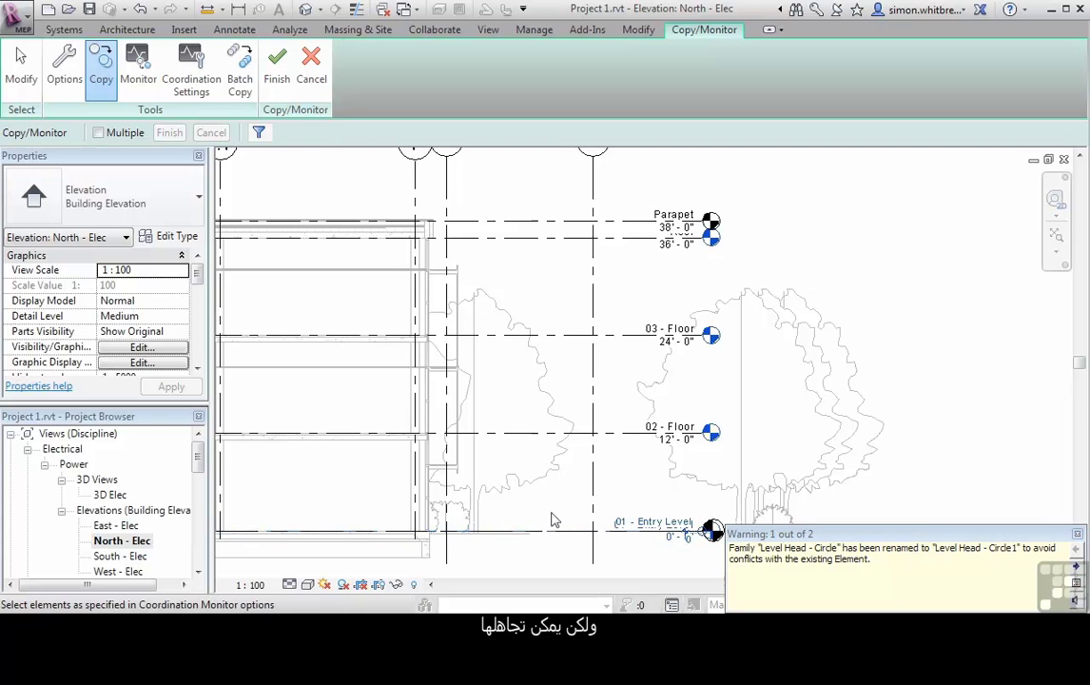
middle_drag(544, 514, 747, 451)
click(757, 428)
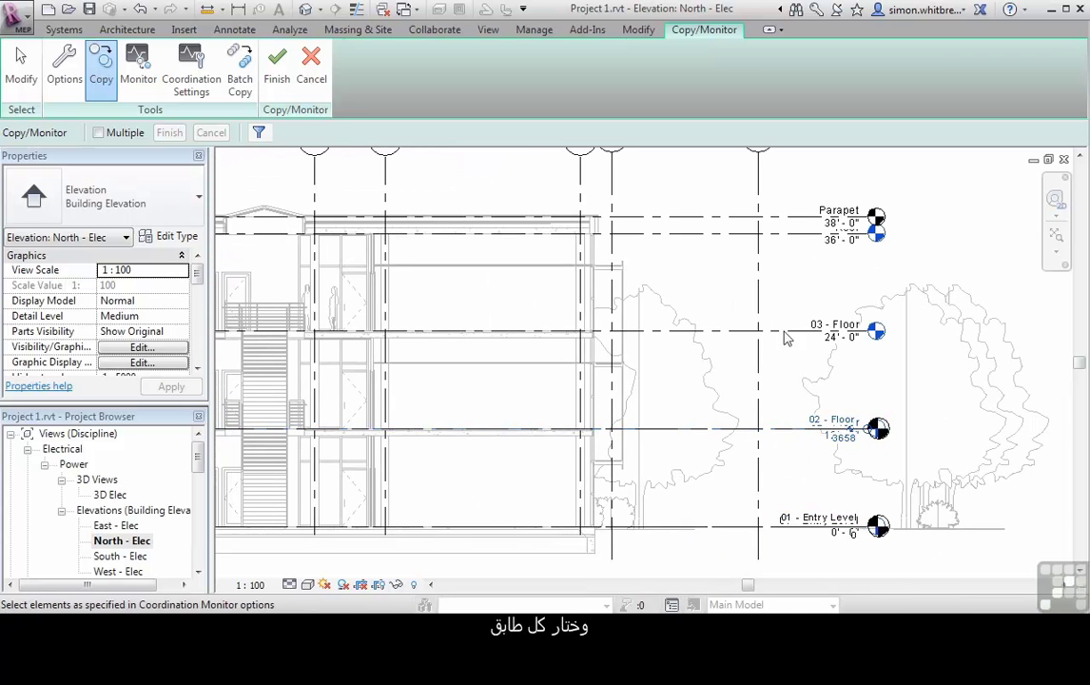
click(786, 335)
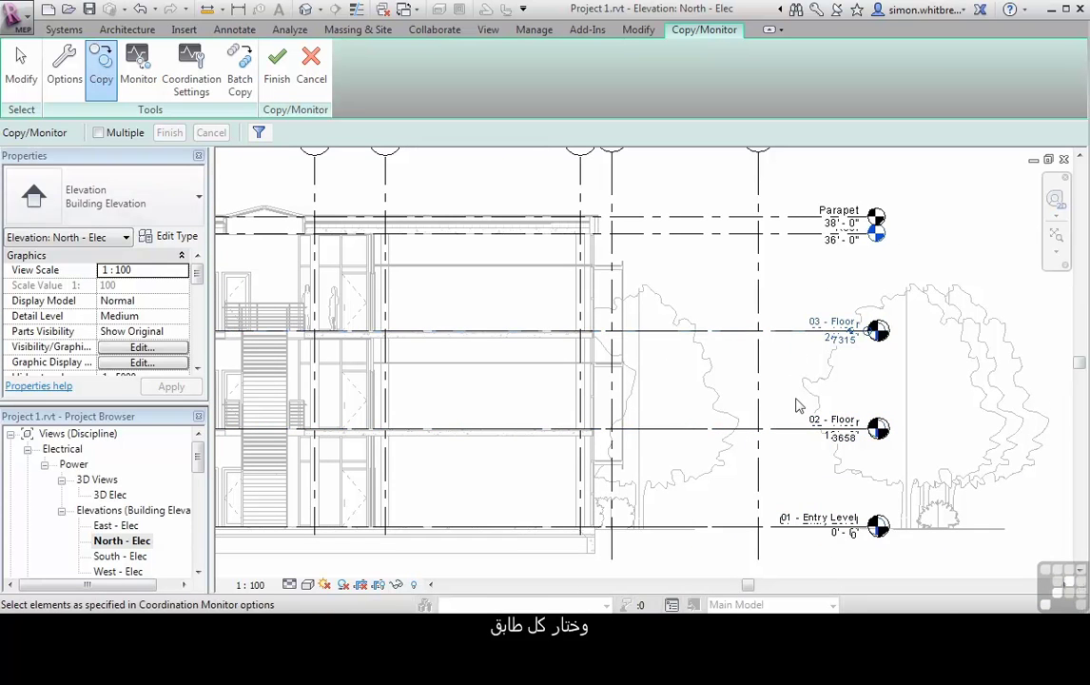
click(795, 240)
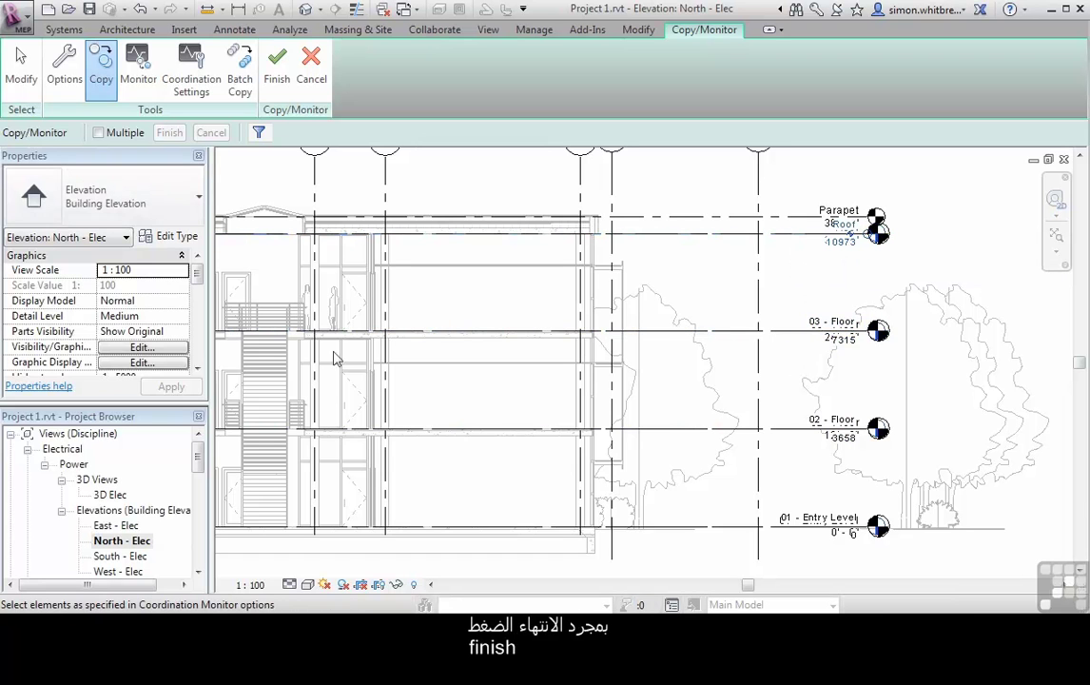
click(276, 81)
click(871, 238)
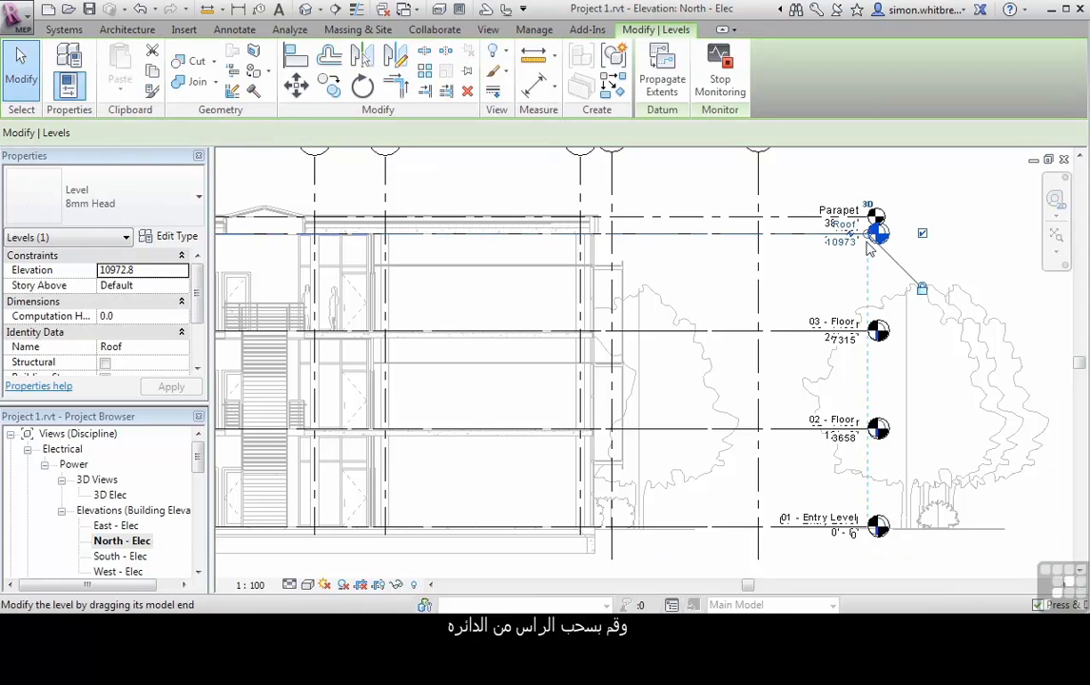
Drag the copied level heads right, clear of the linked level markers, and deselect.
drag(871, 242, 991, 233)
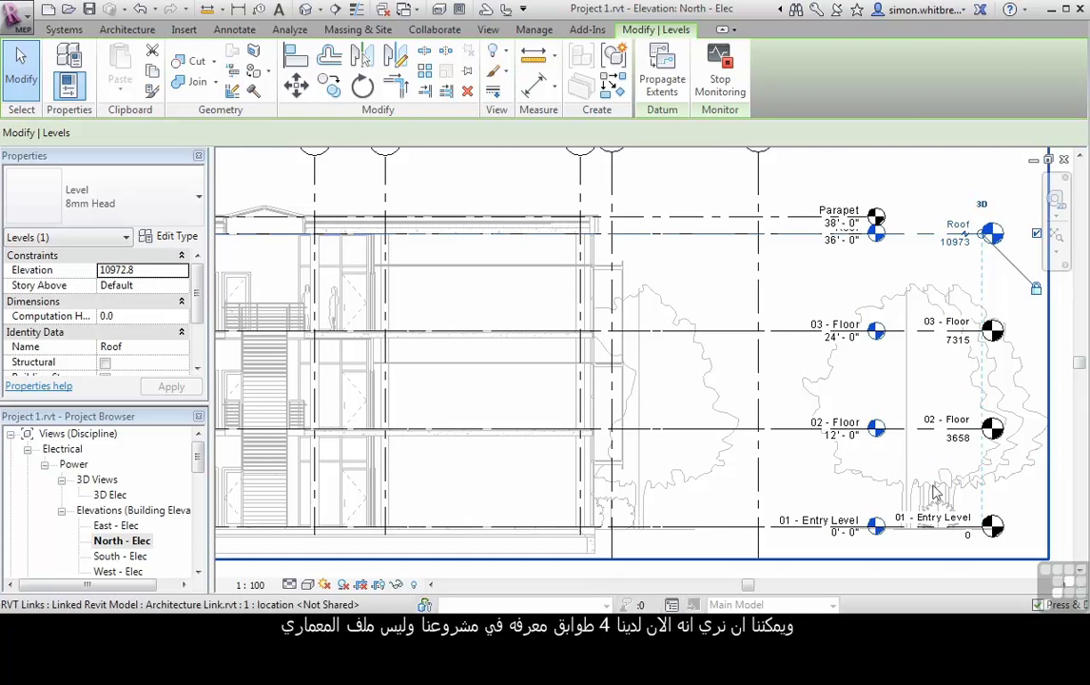
scroll(916, 395, down, 2)
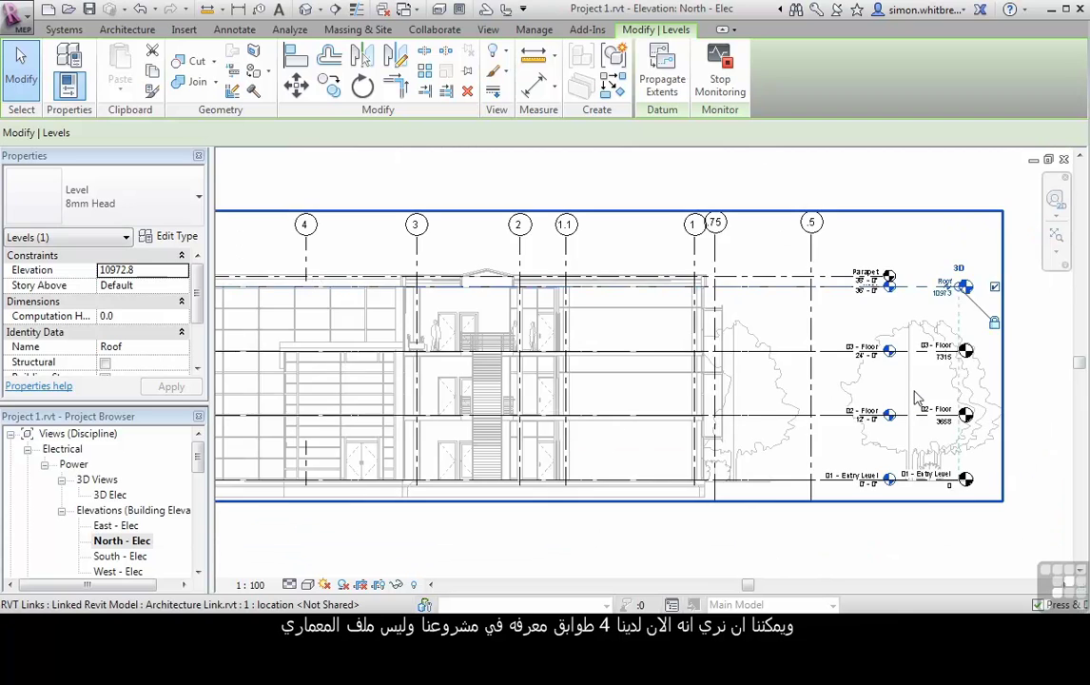
scroll(915, 395, down, 2)
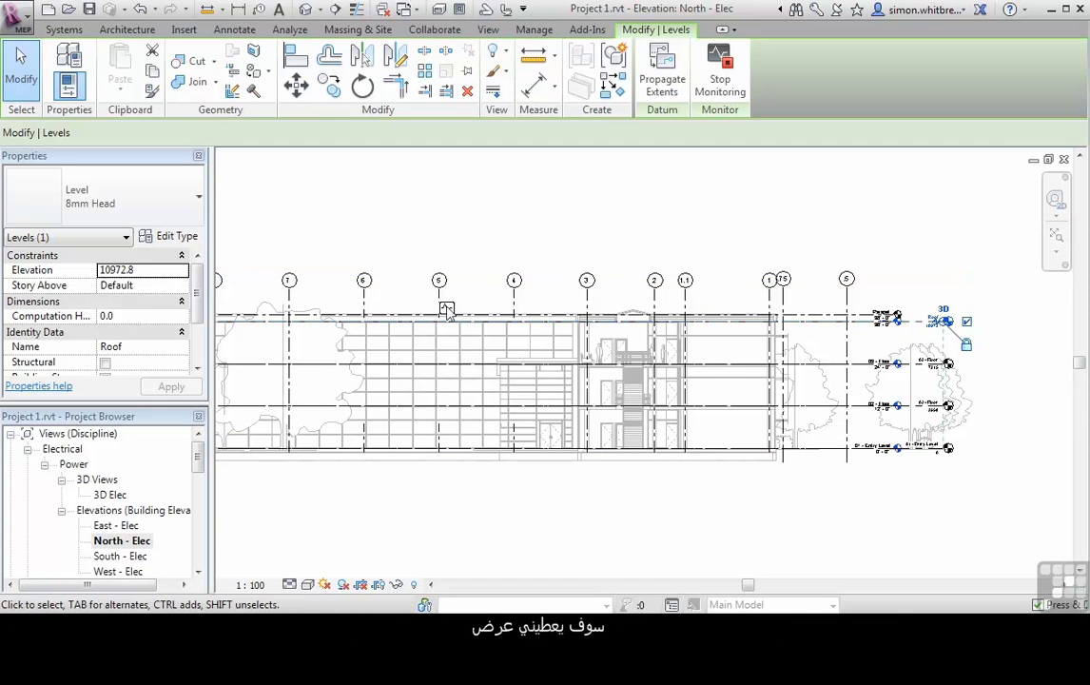
scroll(441, 314, up, 2)
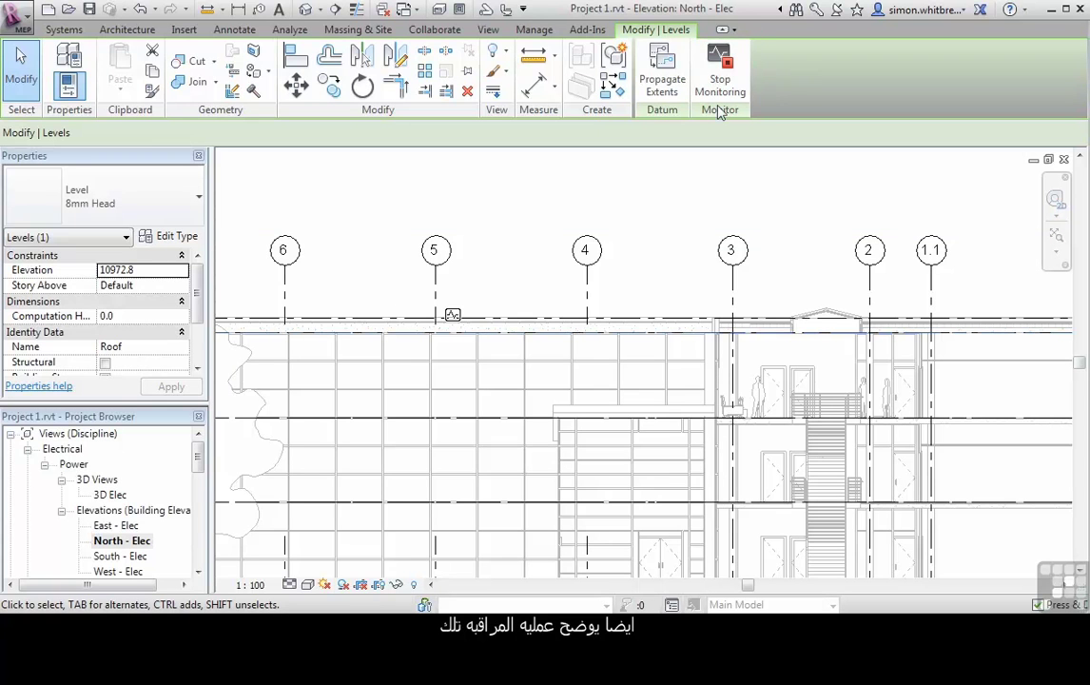
key(Escape)
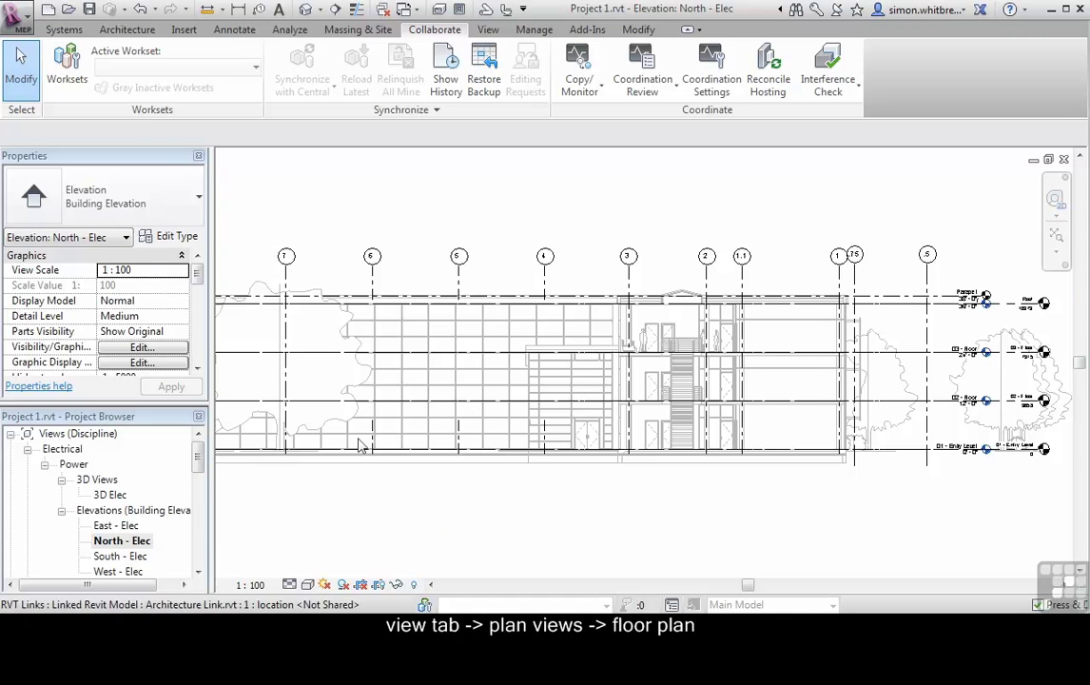
Create new floor plans for 01 - Entry Level, 02 - Floor, 03 - Floor and Roof.
click(487, 29)
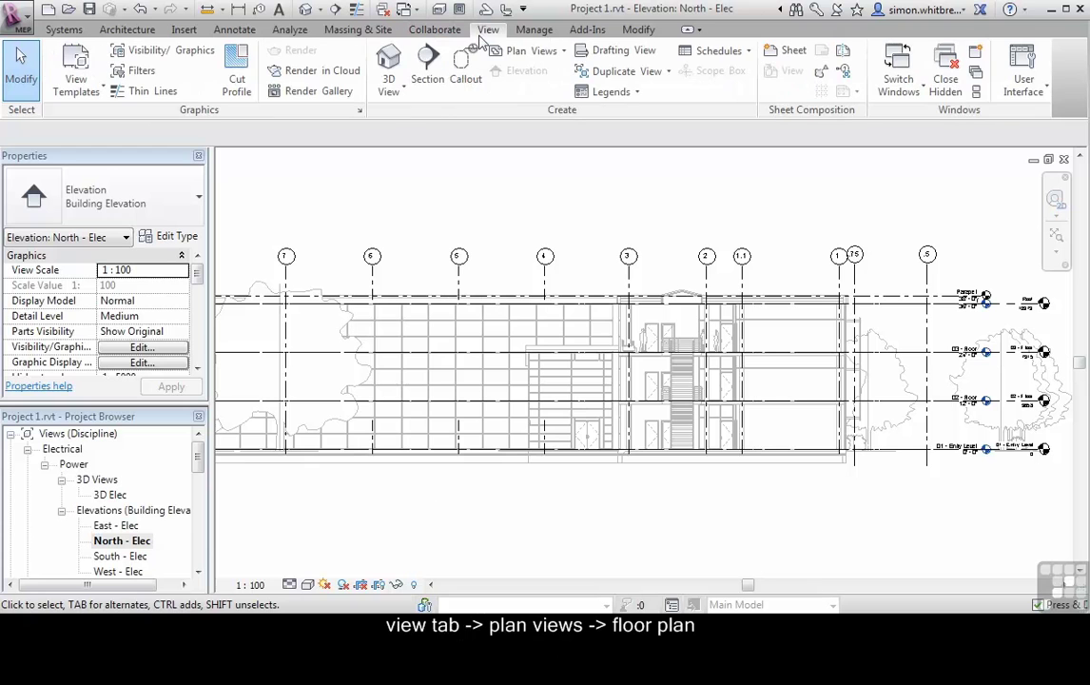
click(529, 53)
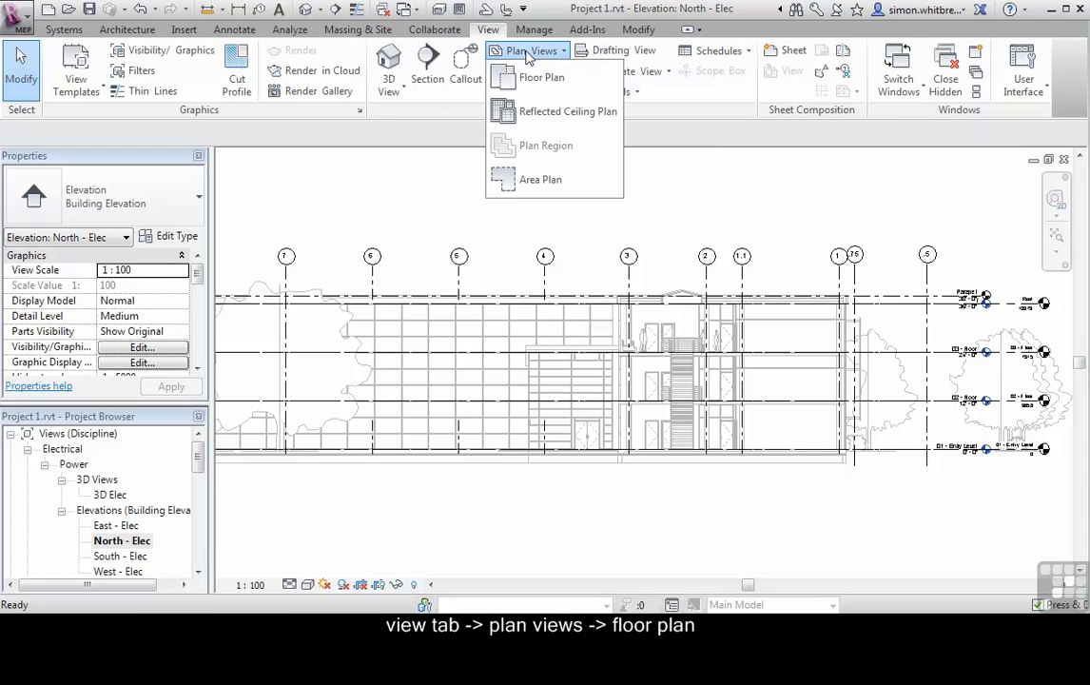
click(544, 84)
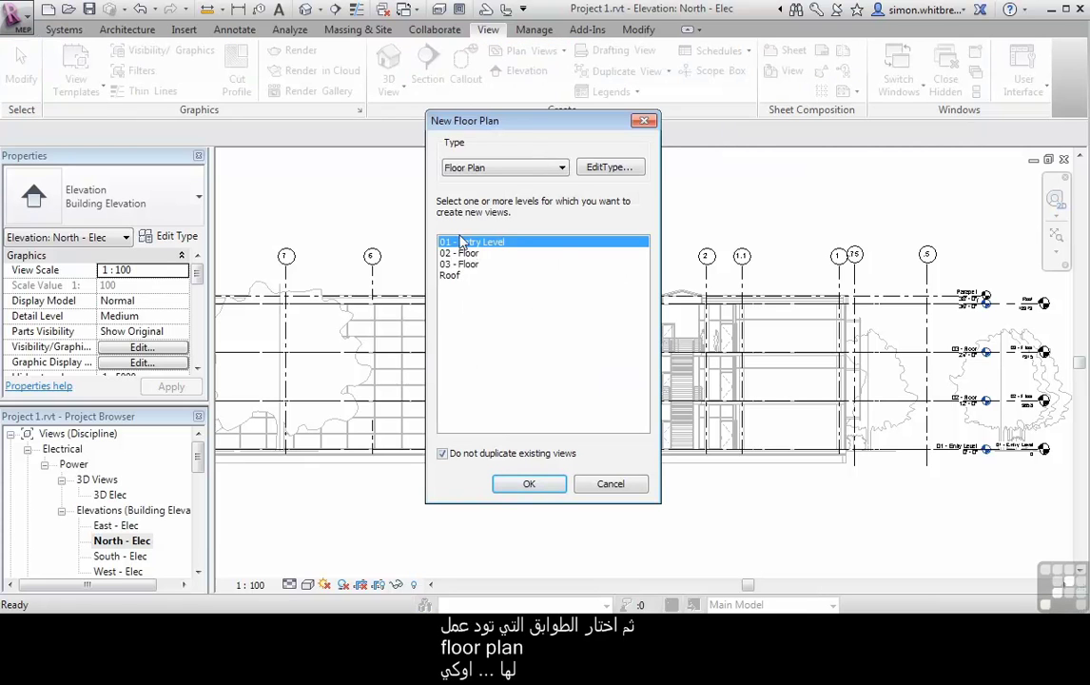
drag(466, 242, 462, 309)
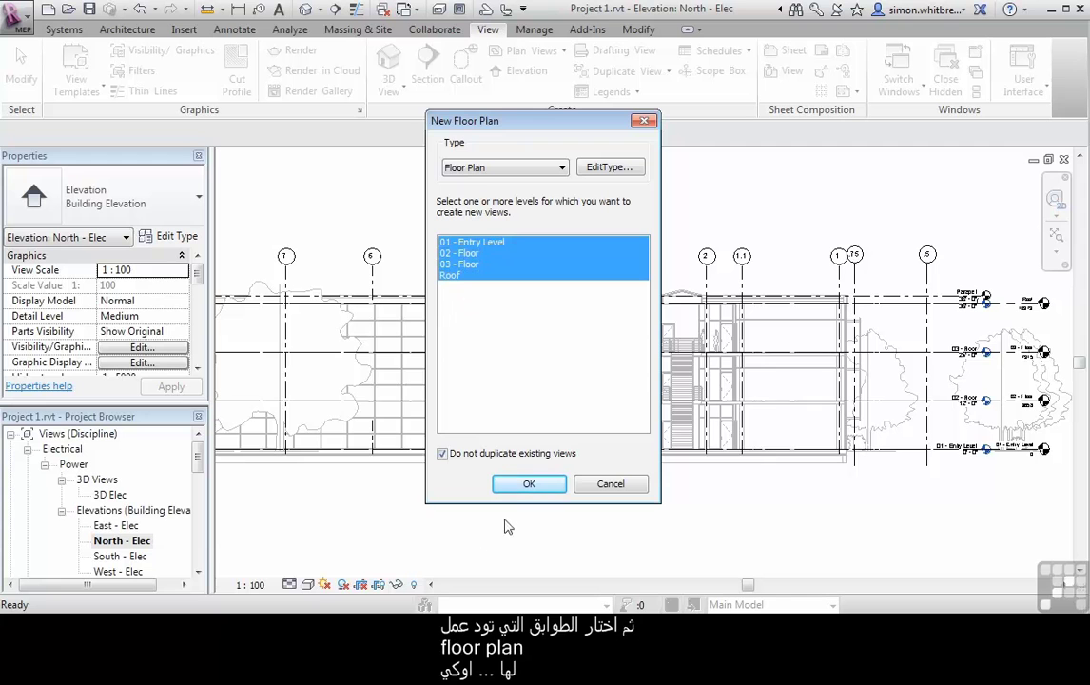
click(520, 483)
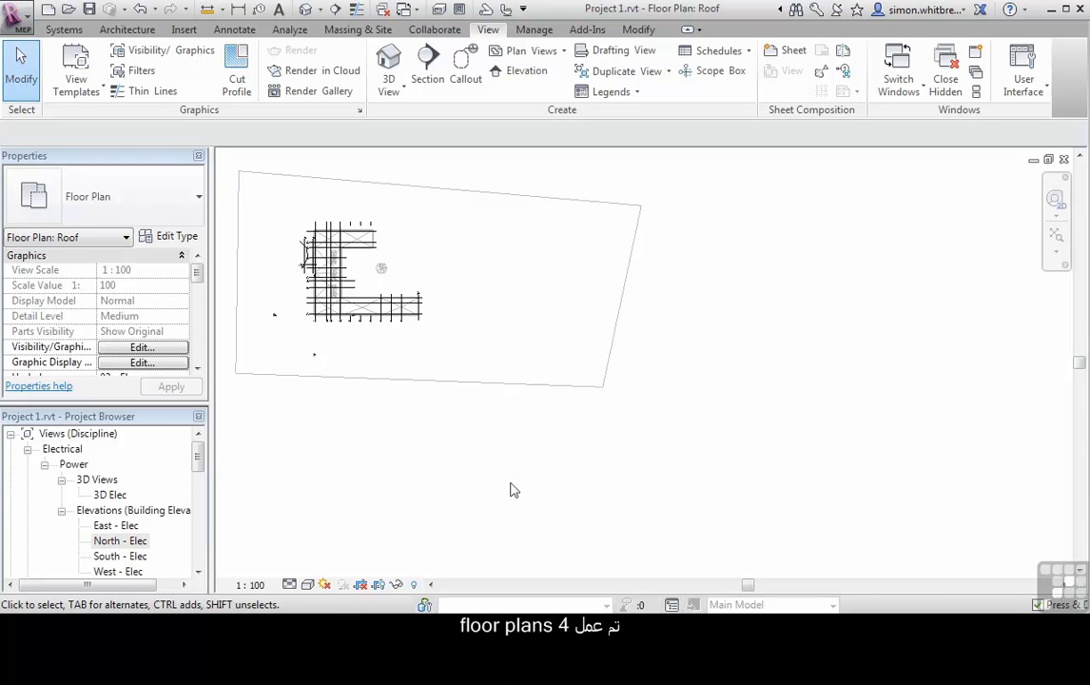
Open the HVAC 01 - Entry Level floor plan and zoom in on the building.
drag(198, 449, 200, 479)
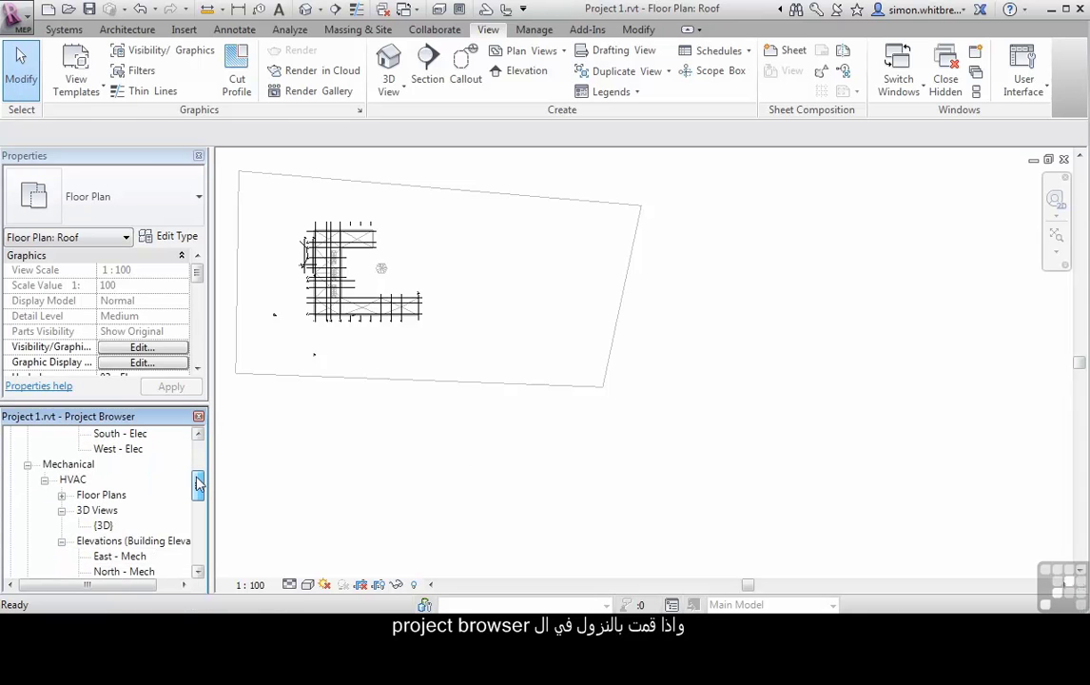
click(61, 494)
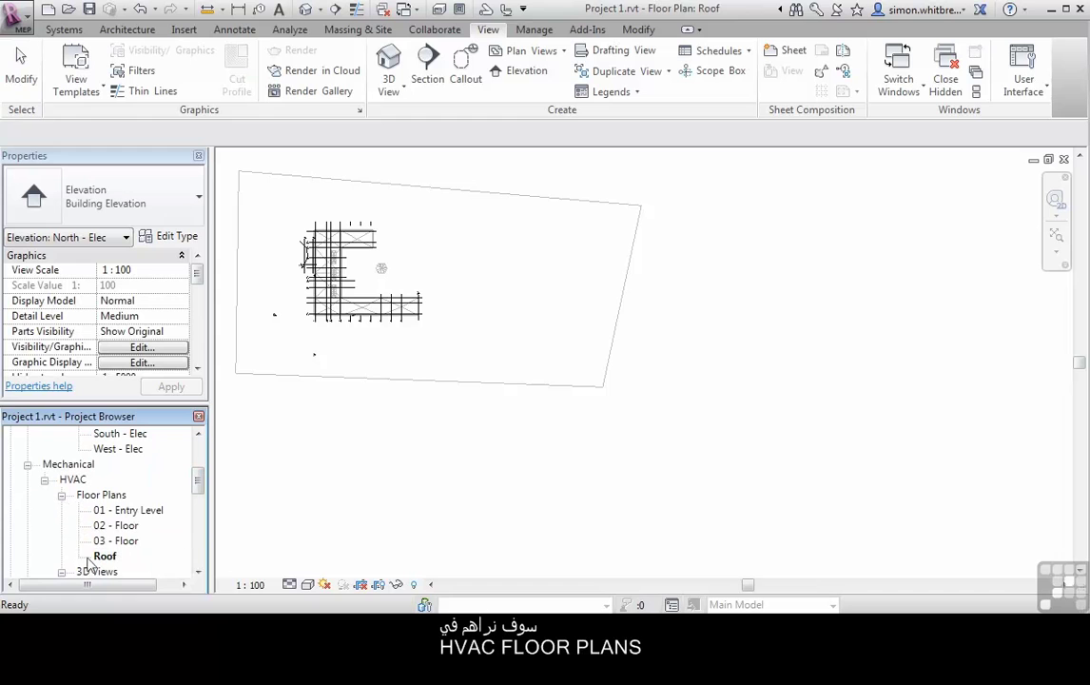
double_click(109, 514)
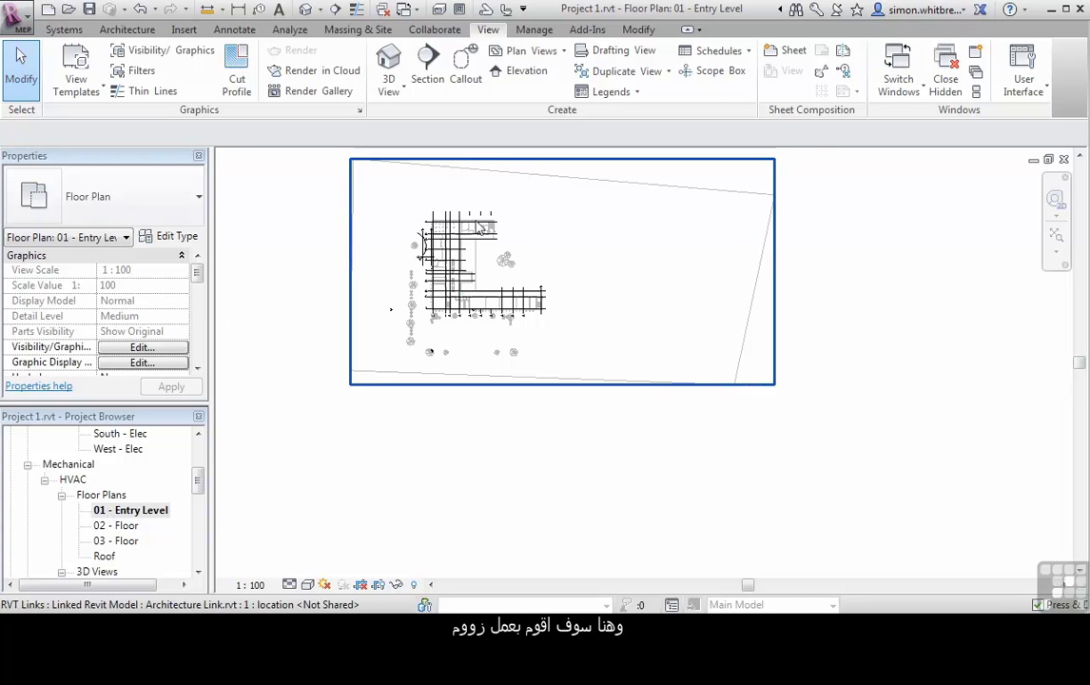
scroll(433, 245, up, 3)
scroll(433, 245, up, 3)
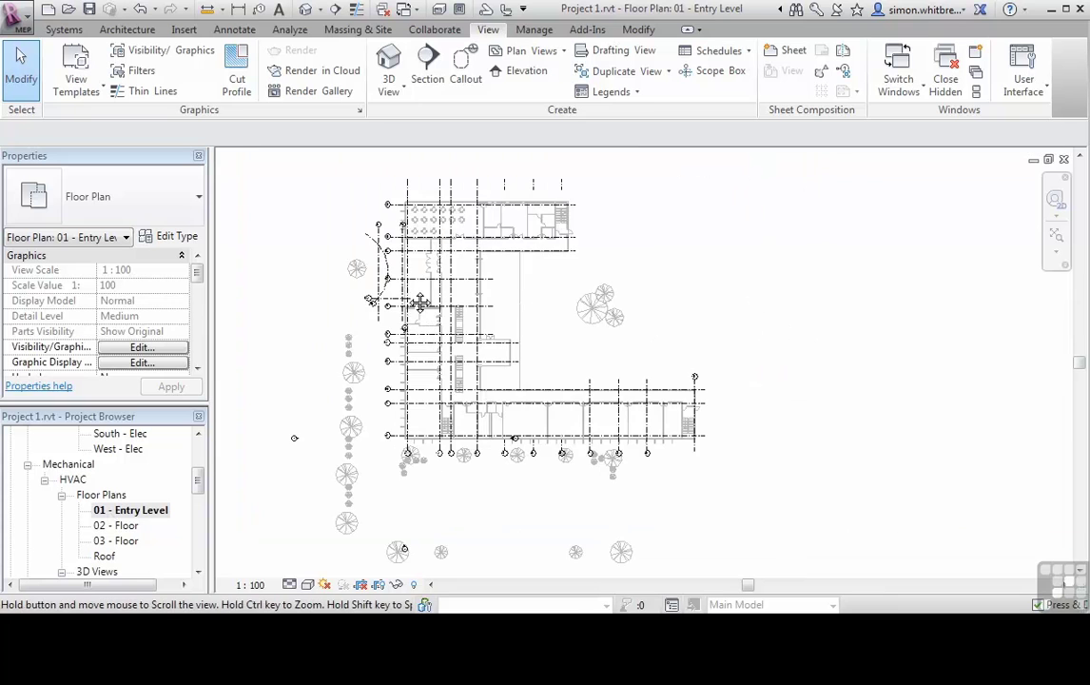
scroll(435, 360, down, 2)
scroll(452, 419, up, 1)
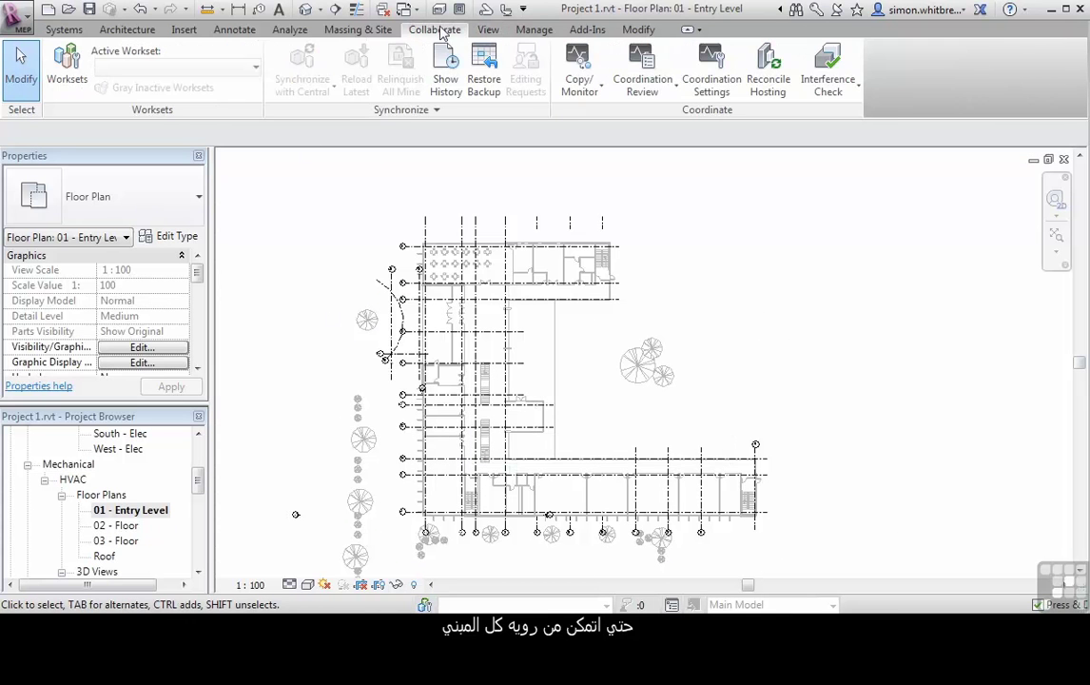
Copy from the linked model with Multiple on, window-selecting the entire linked building.
click(583, 85)
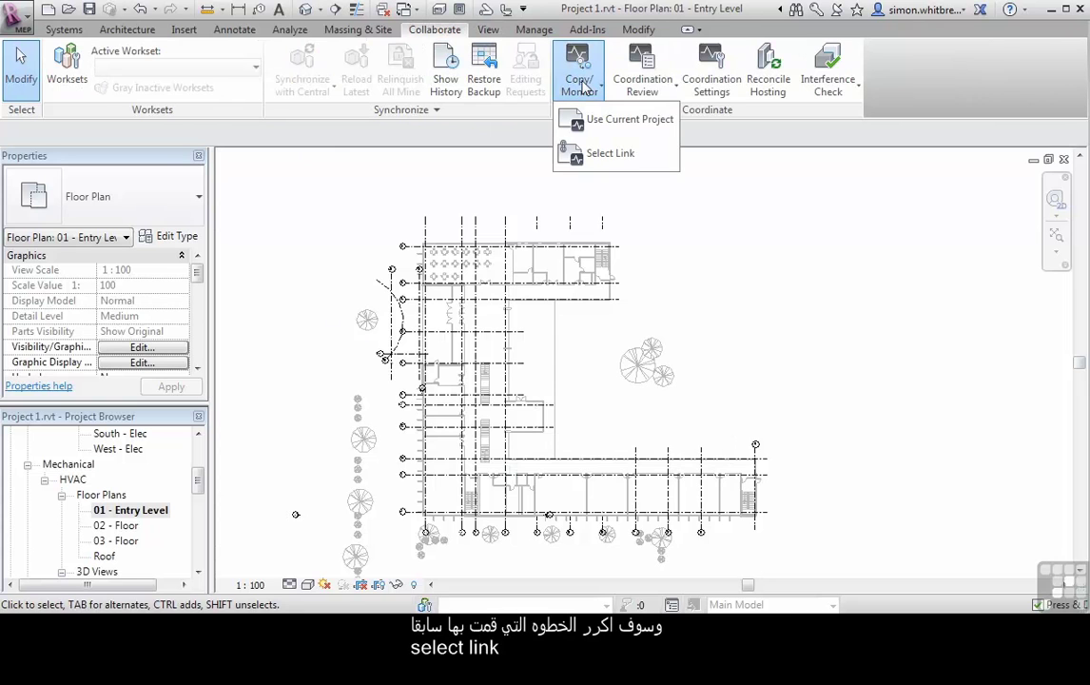
click(574, 154)
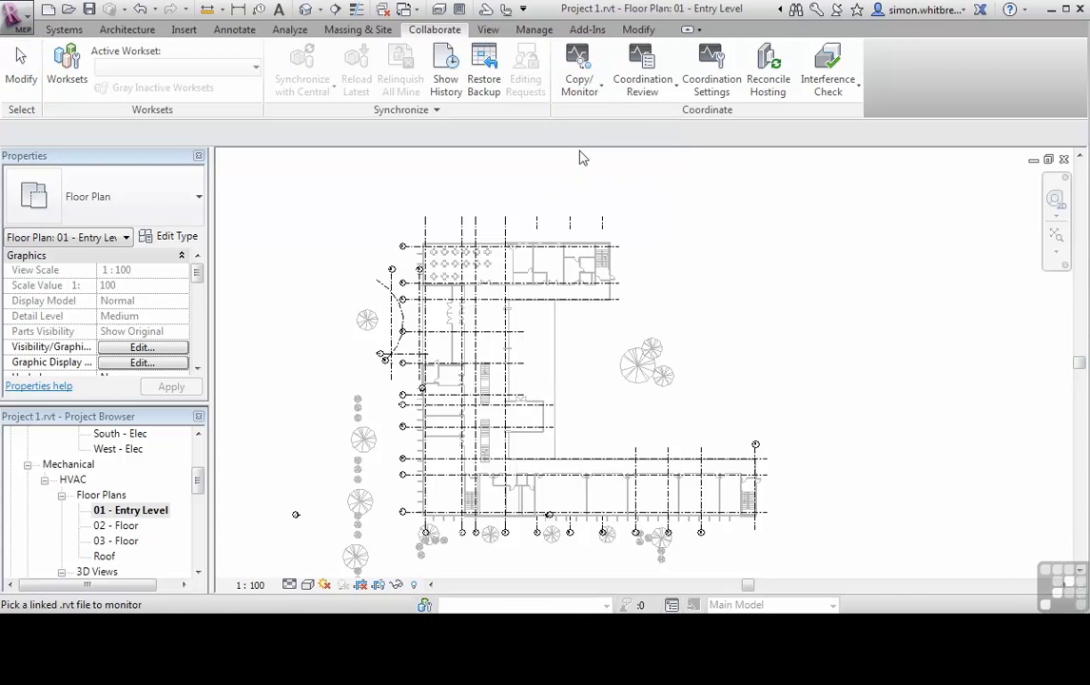
click(565, 276)
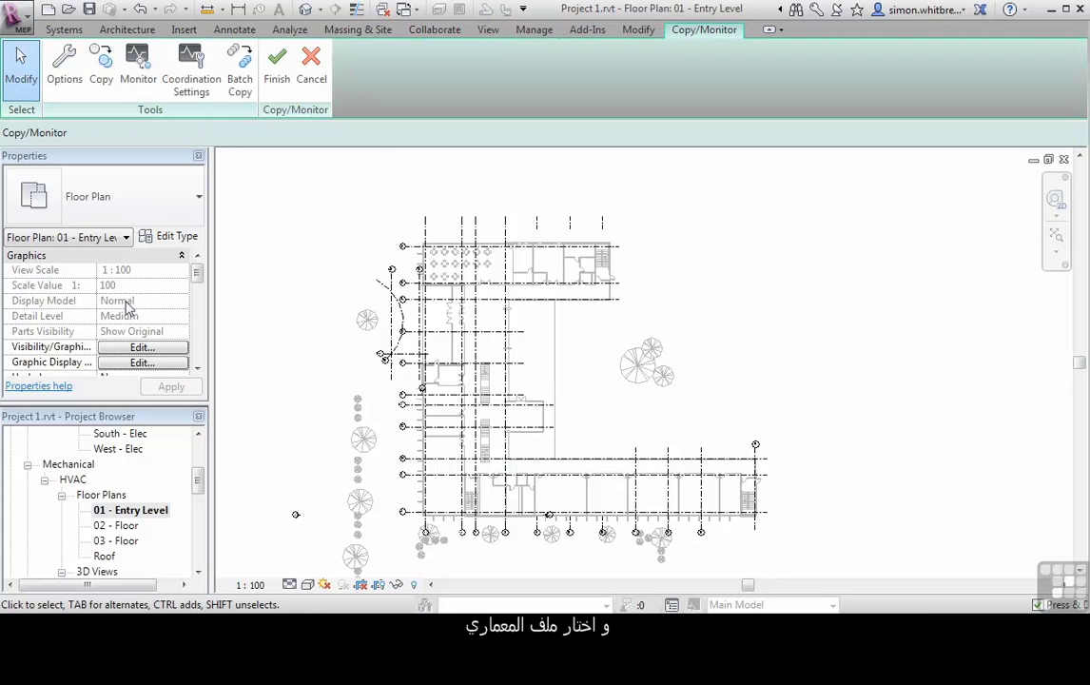
click(98, 75)
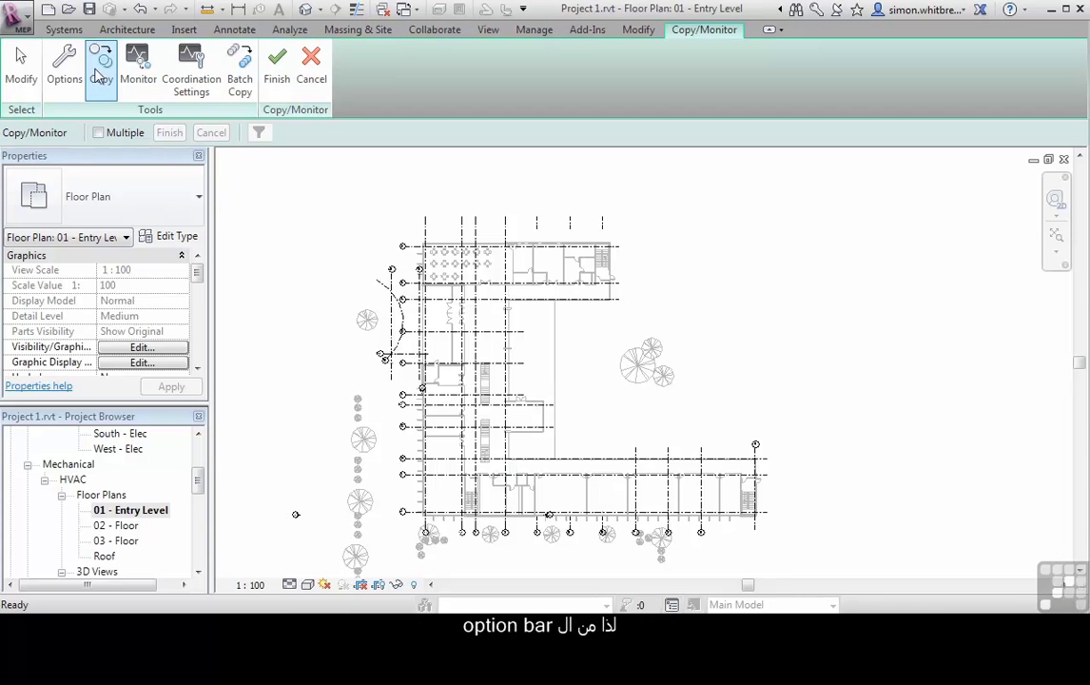
click(98, 134)
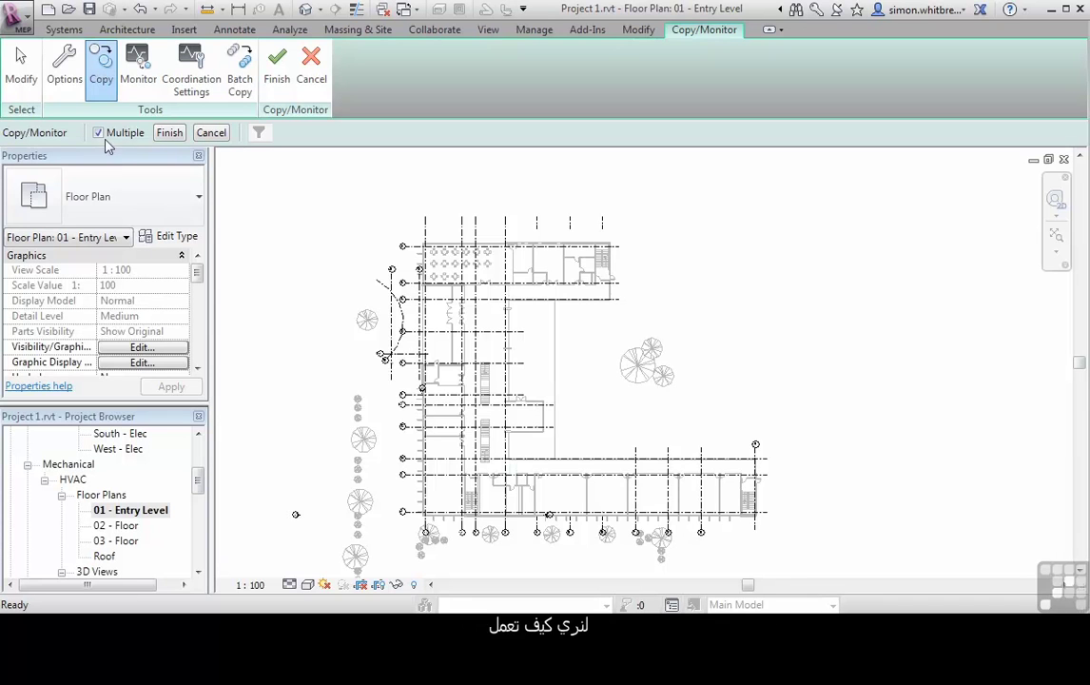
drag(791, 553, 344, 205)
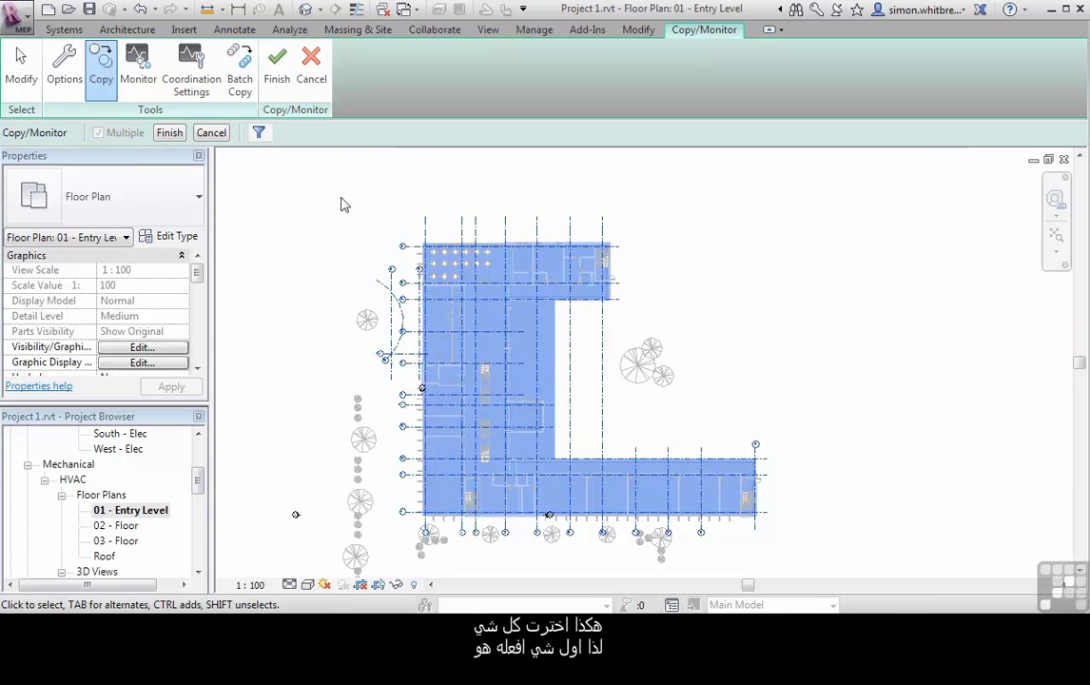
Filter the selection down to the Grids category only, keeping the 26 linked grids.
click(260, 135)
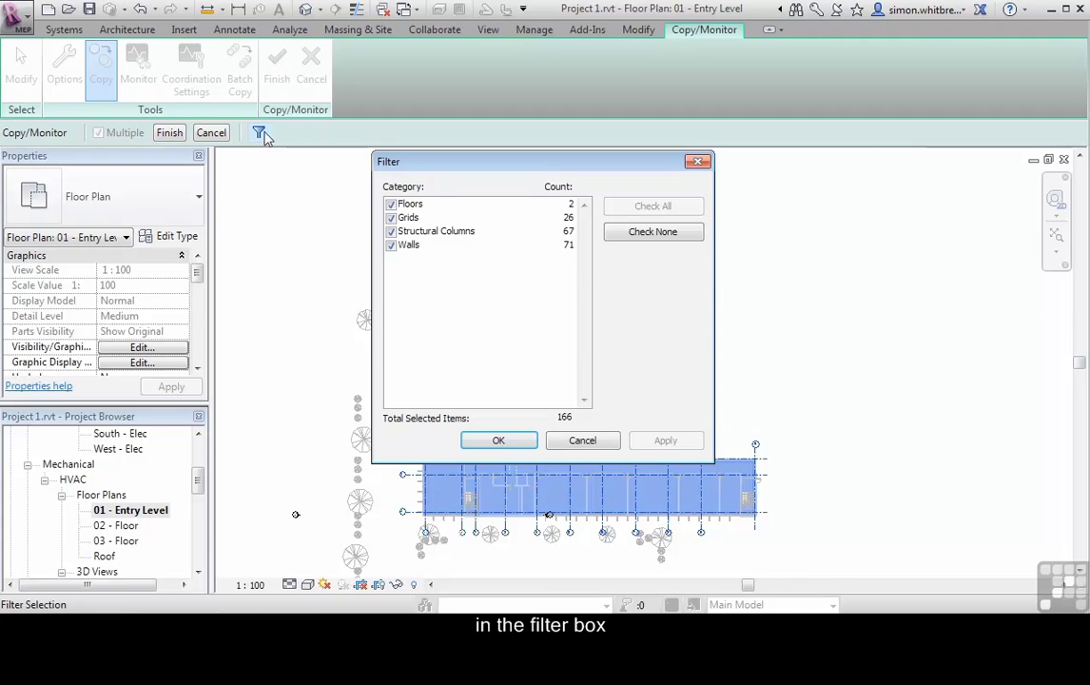
click(636, 234)
click(391, 219)
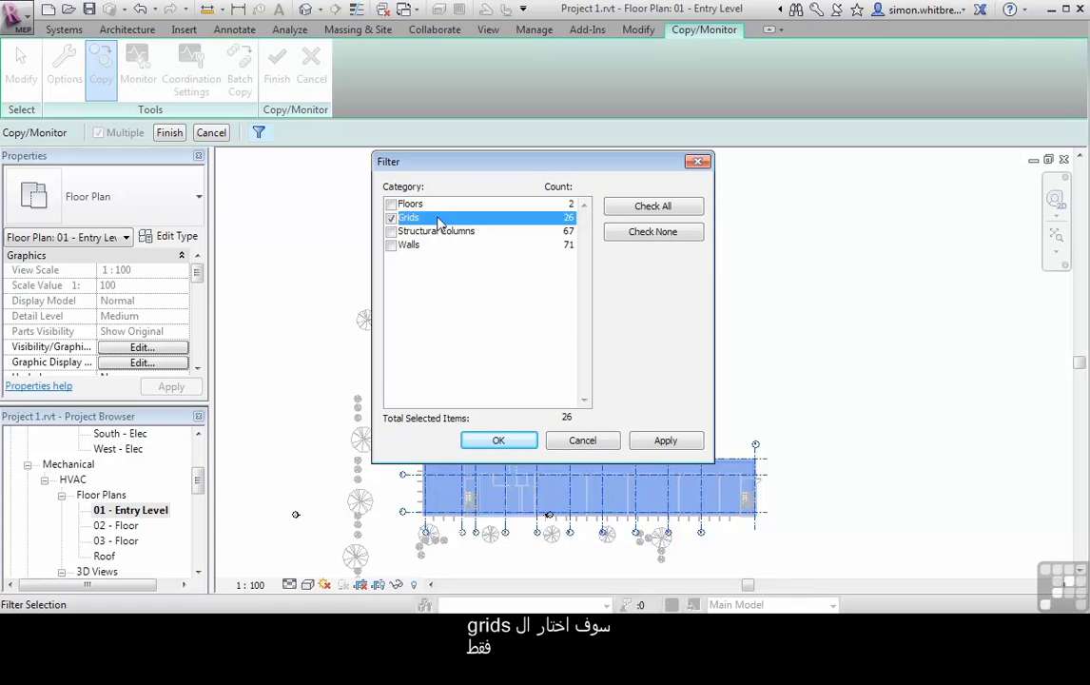
click(498, 439)
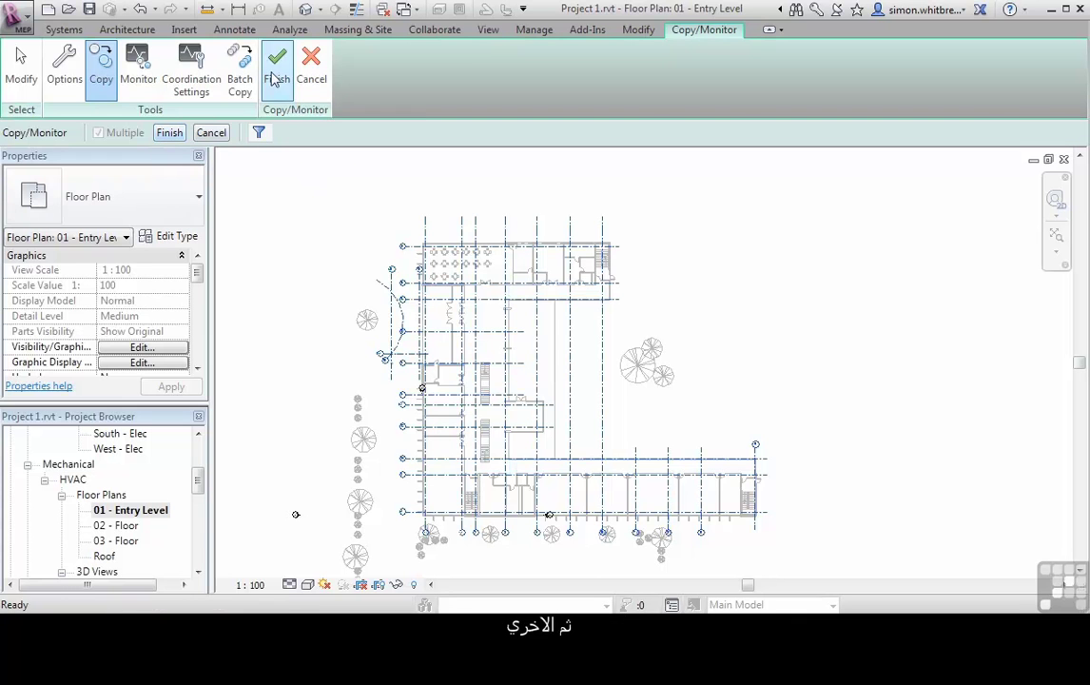
Copy the 26 selected grids into the project and exit Copy/Monitor mode.
click(169, 134)
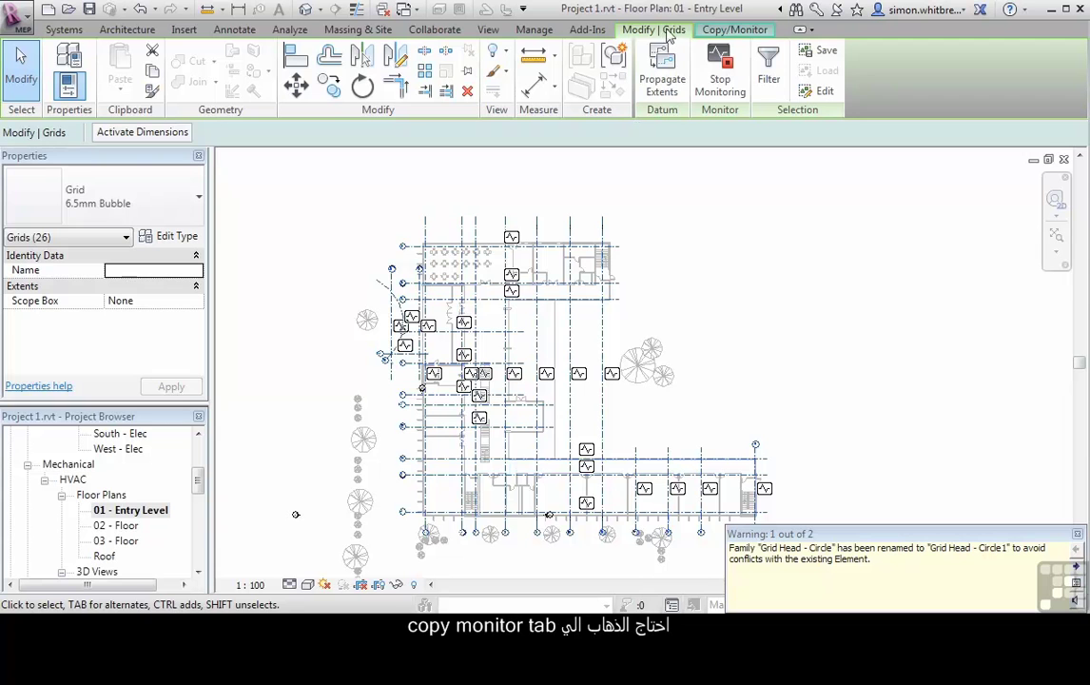
click(735, 30)
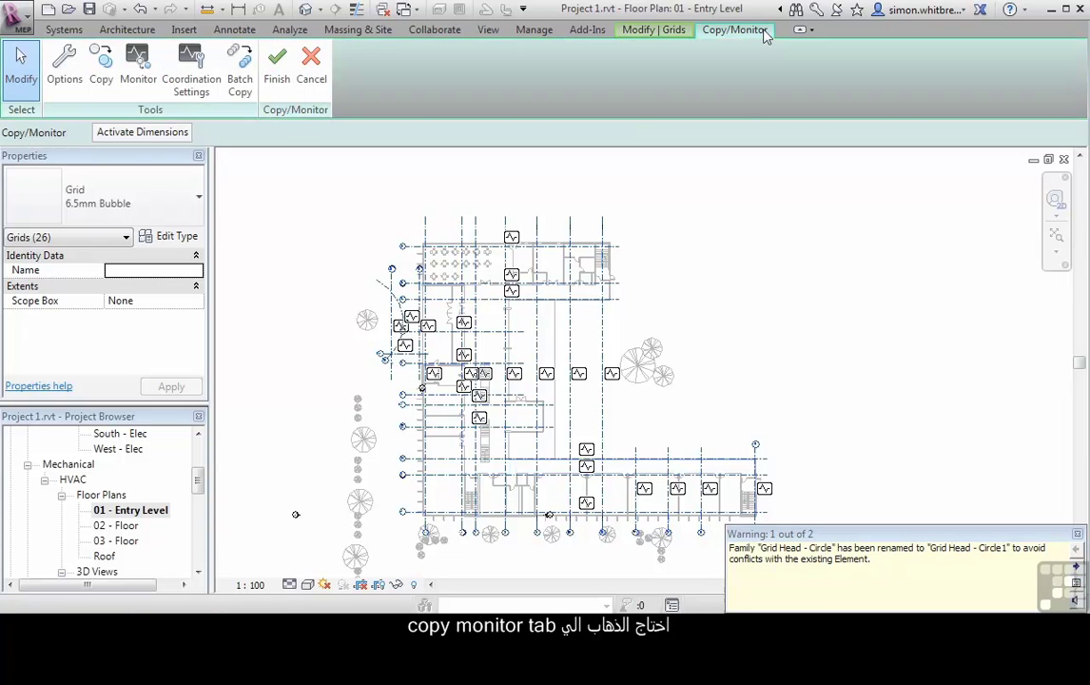
click(275, 71)
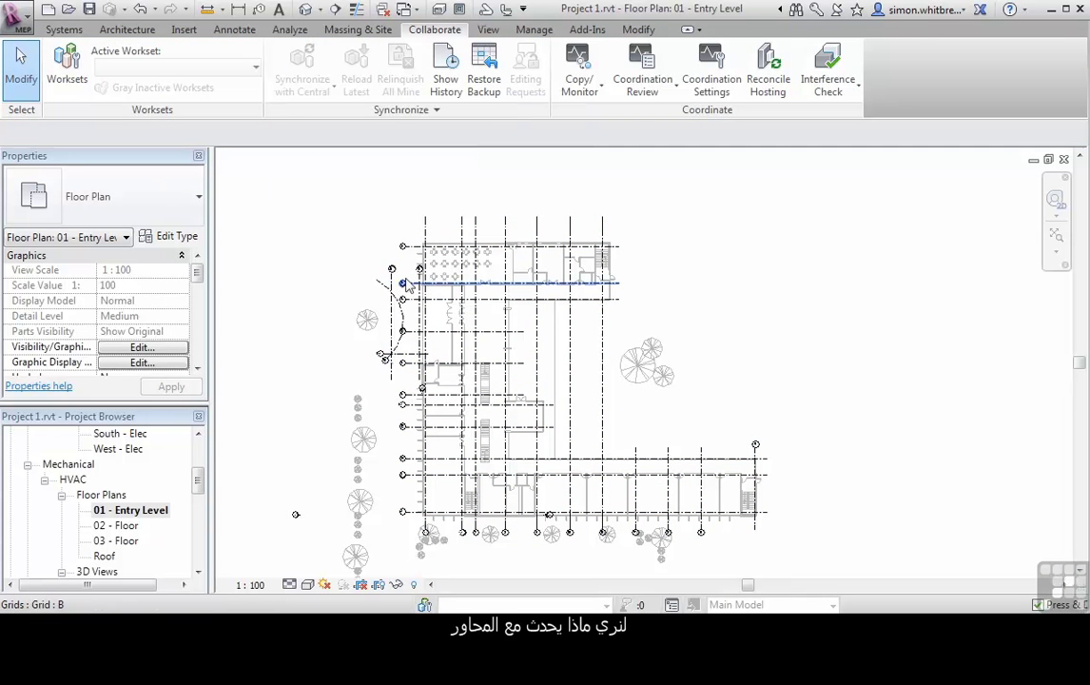
Drag copied grid A's bubble end left, extending grids A to D past the linked bubbles.
scroll(405, 262, up, 3)
scroll(397, 227, up, 2)
click(390, 223)
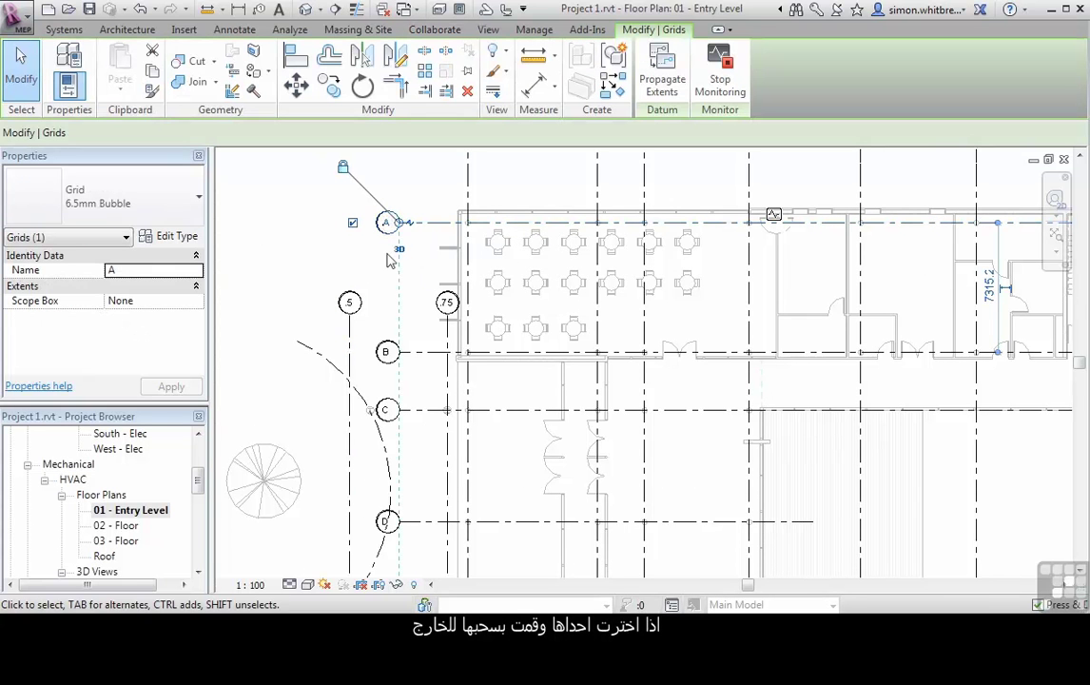
drag(398, 221, 290, 223)
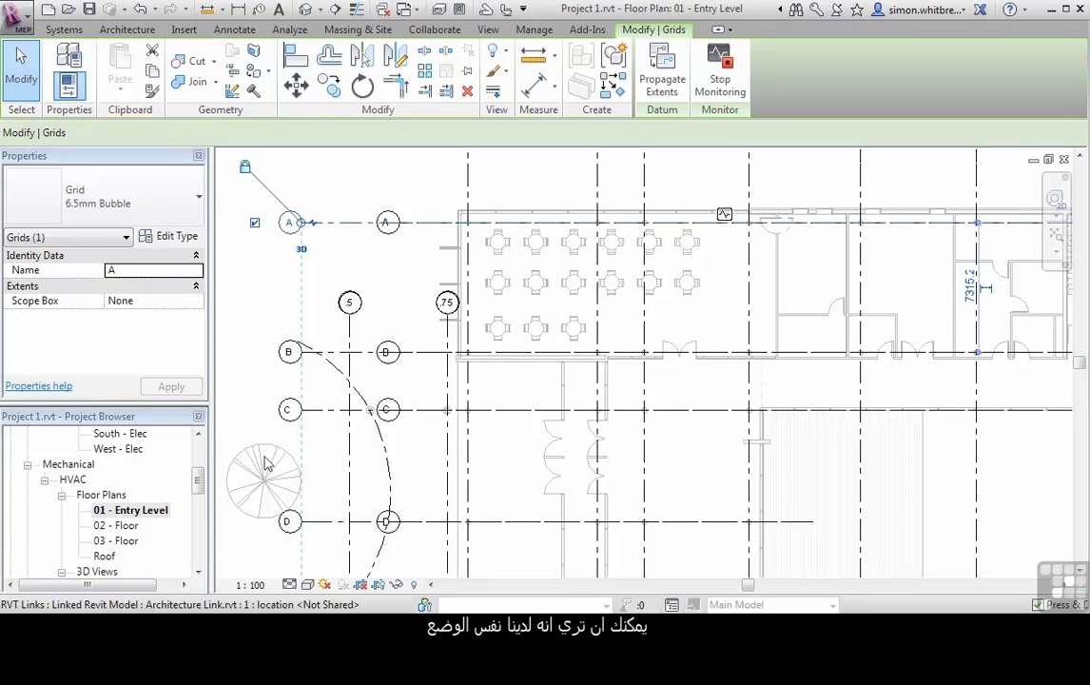